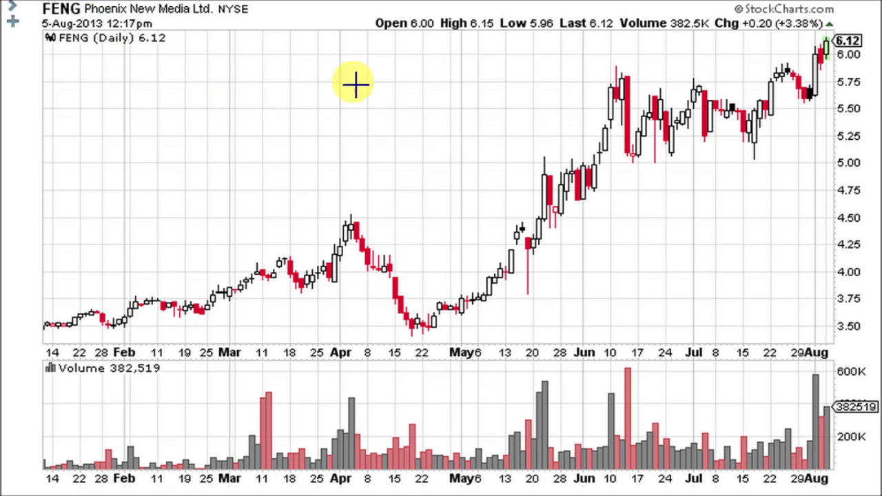
Add a Chaikin Oscillator with parameters 3,10 under the FENG chart and redraw it
scroll(371, 116, "down", 6)
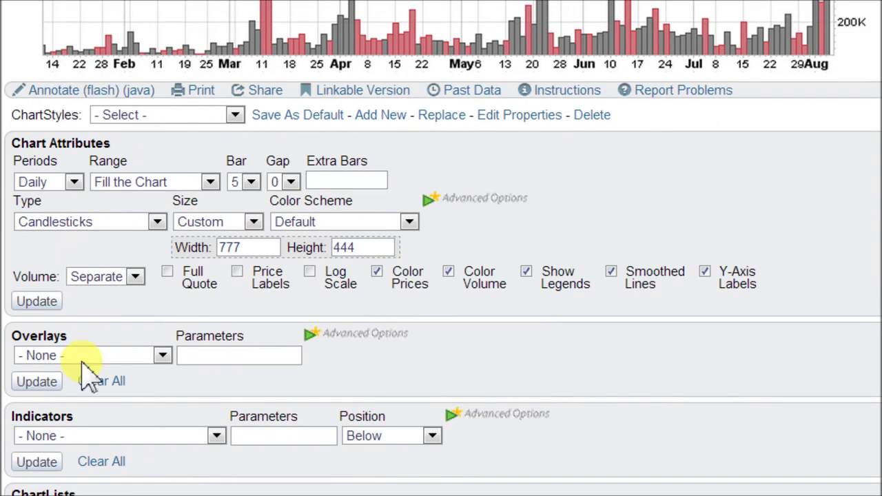
left_click(35, 441)
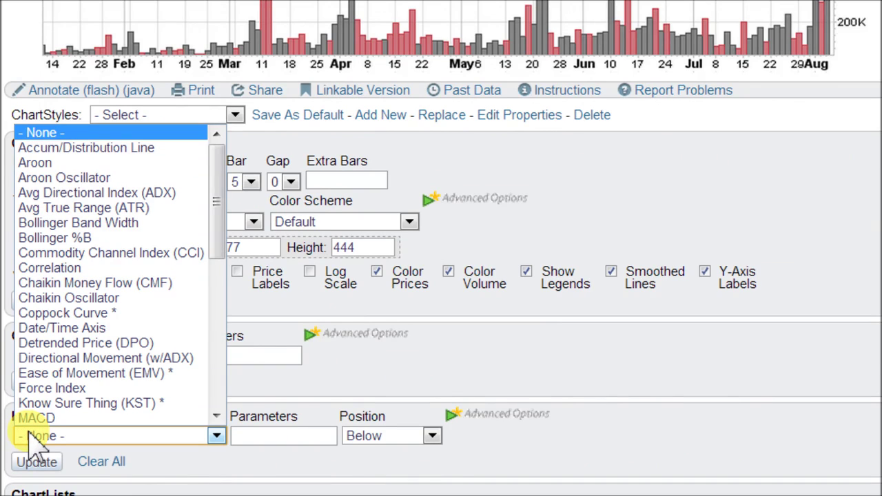
left_click(144, 298)
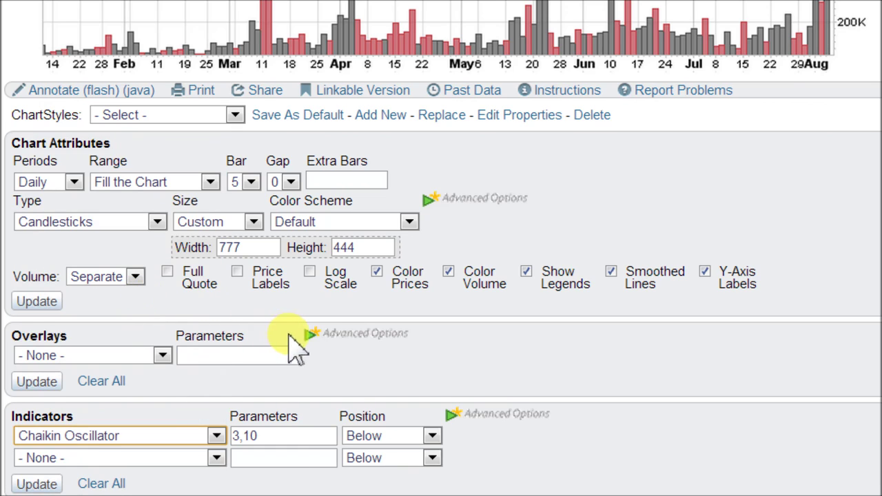
left_click(312, 435)
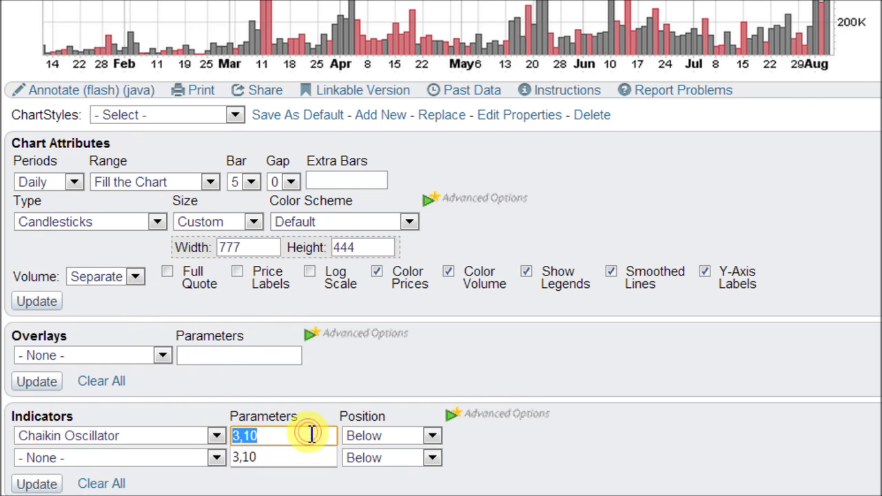
left_click(348, 379)
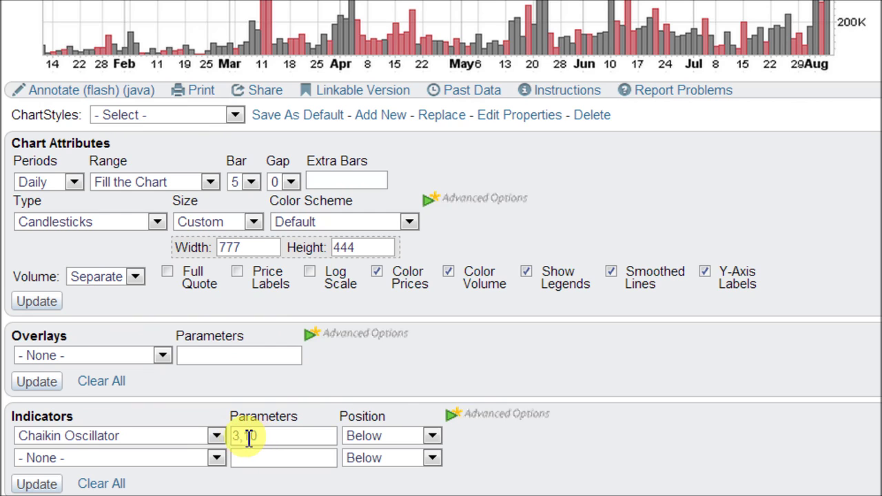
left_click(277, 439)
double_click(276, 439)
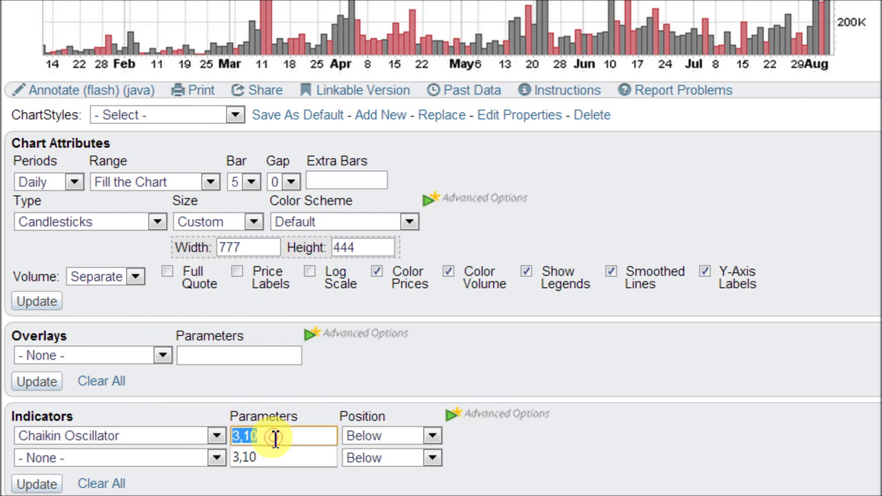
left_click(324, 380)
left_click(48, 381)
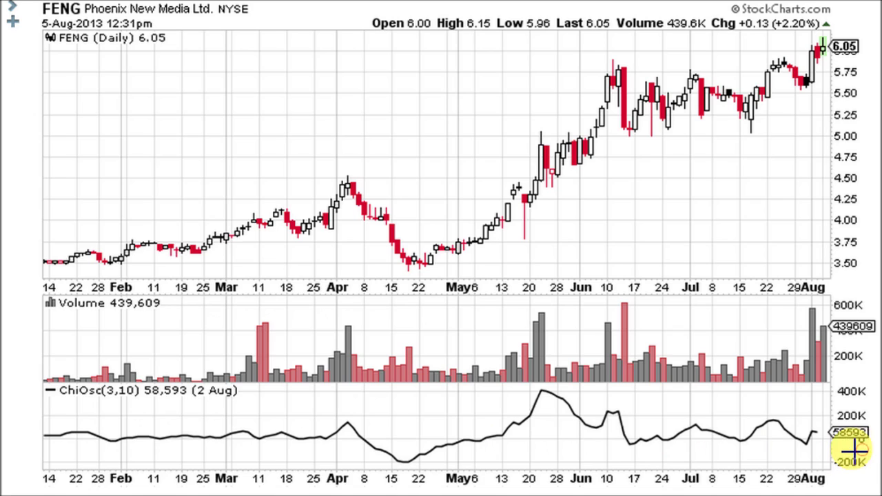
left_click(462, 444)
left_click(463, 254)
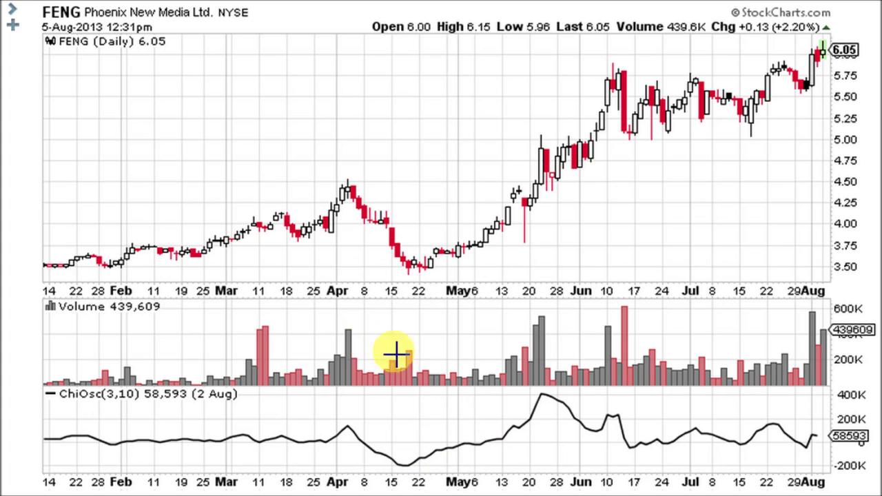
left_click(346, 185)
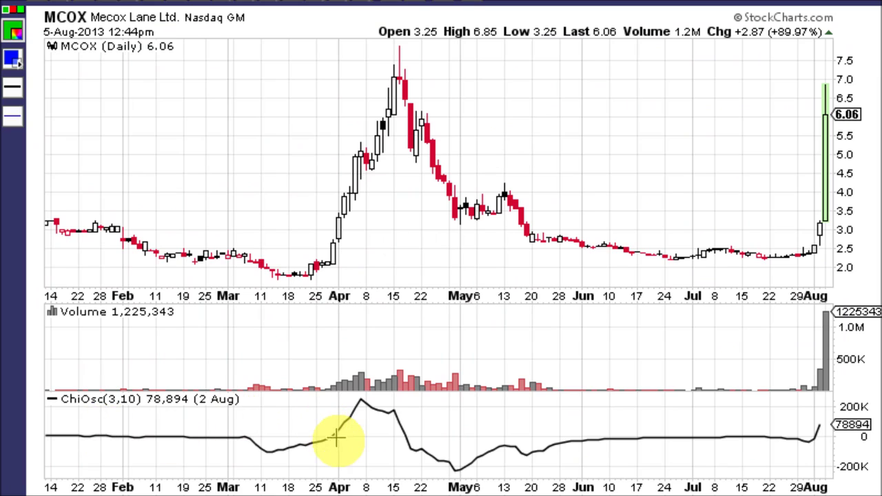
Place a green vertical line on MCOX at the late-March oscillator crossover
left_click(326, 427)
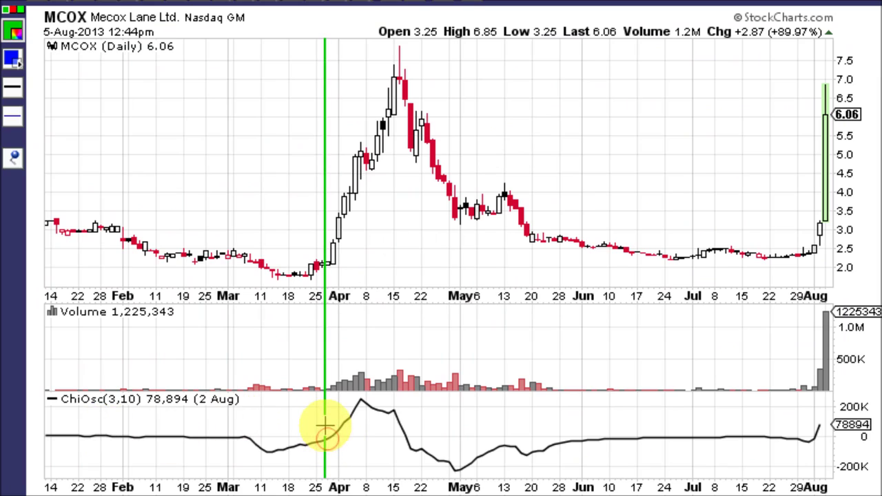
left_click_drag(325, 428, 333, 429)
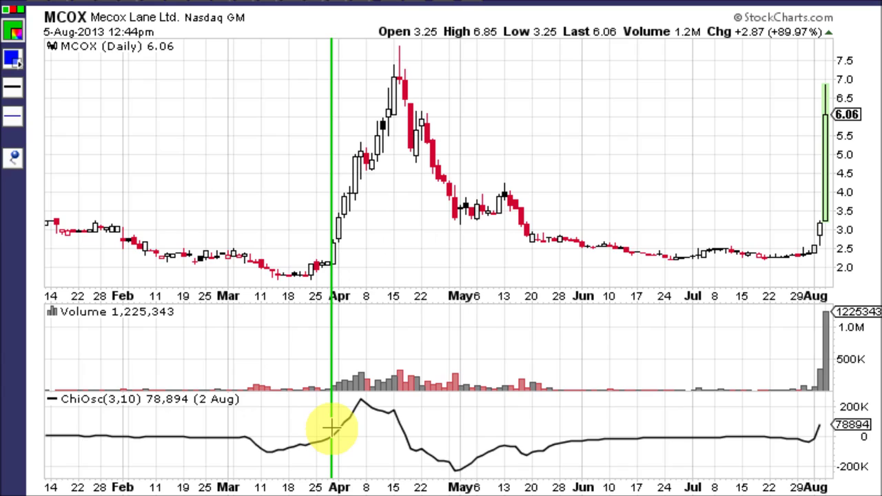
left_click(331, 429)
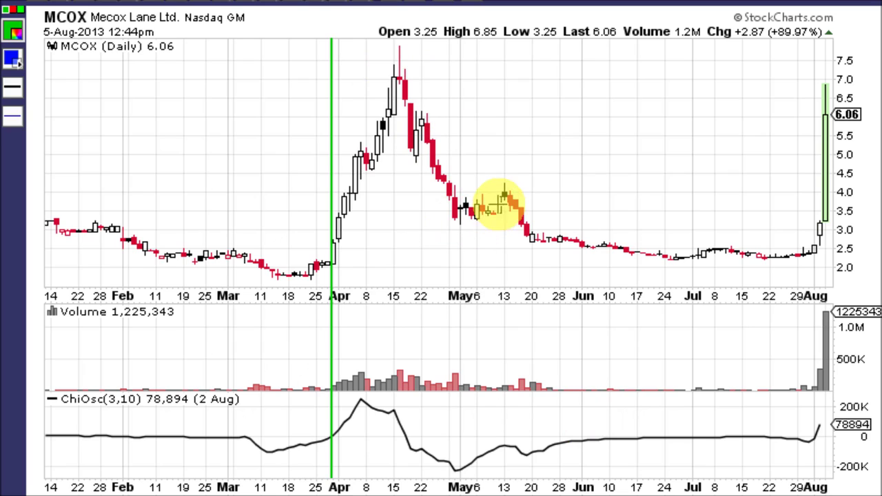
Mark MCOX with a green line at early August and a red line at mid-April
left_click(458, 228)
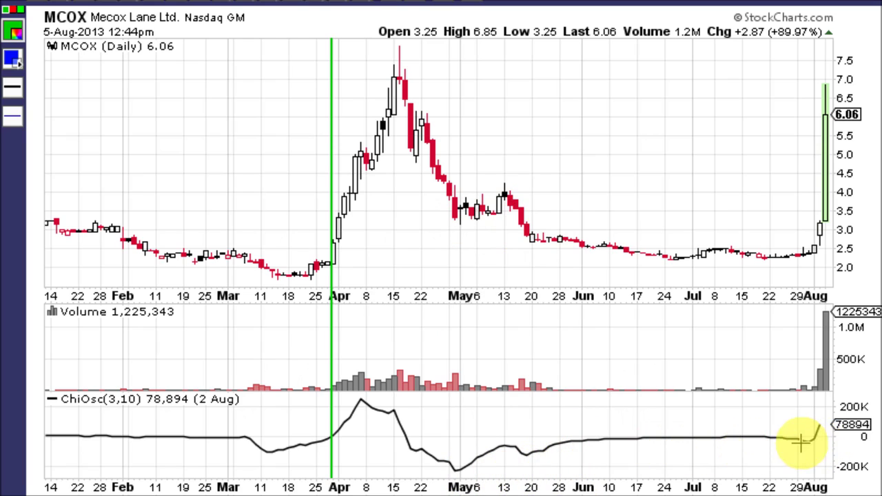
left_click(814, 444)
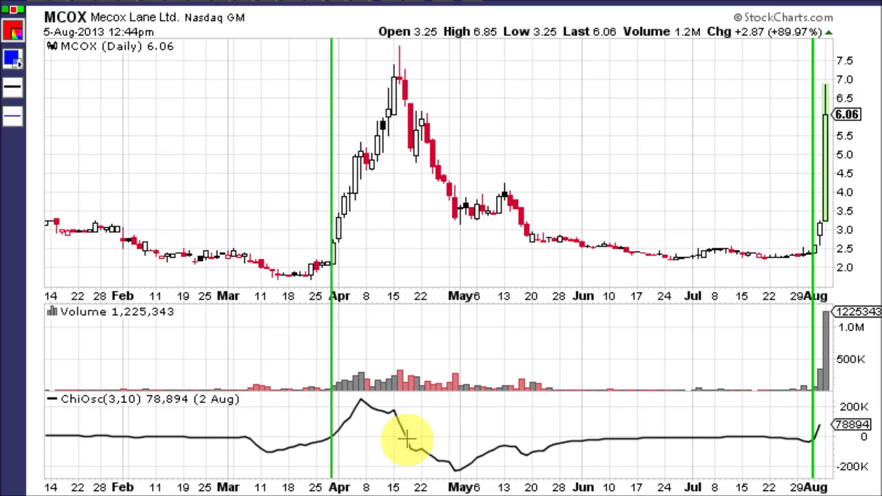
mouse_move(407, 440)
left_mouse_down()
mouse_move(416, 421)
mouse_move(406, 427)
left_mouse_up()
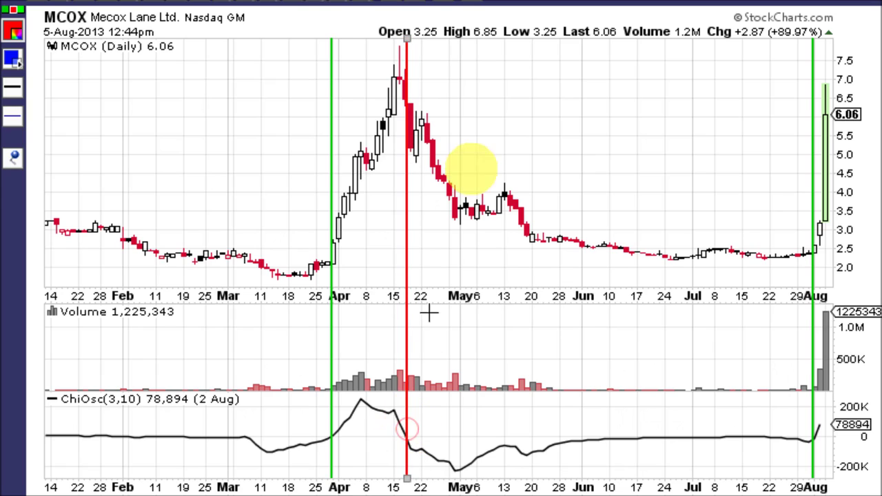
left_click(473, 65)
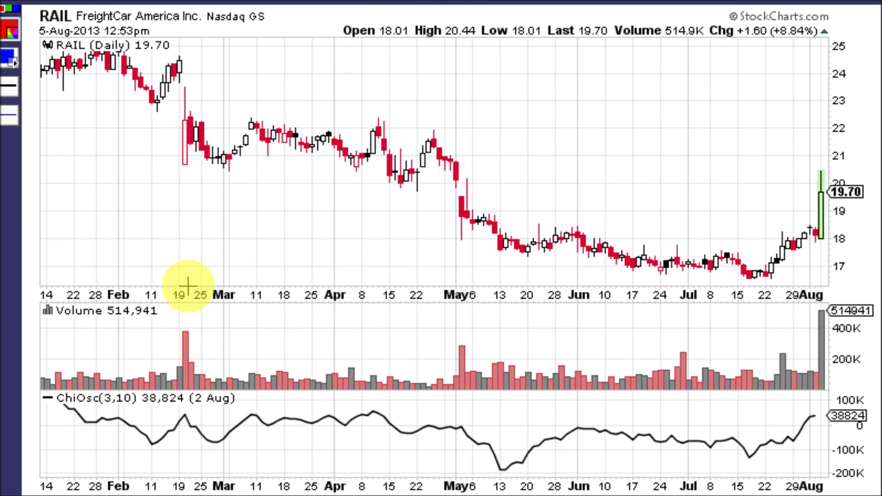
Draw red vertical lines on the RAIL chart at about 21 Feb and 15 Apr
left_click(190, 430)
left_click(190, 430)
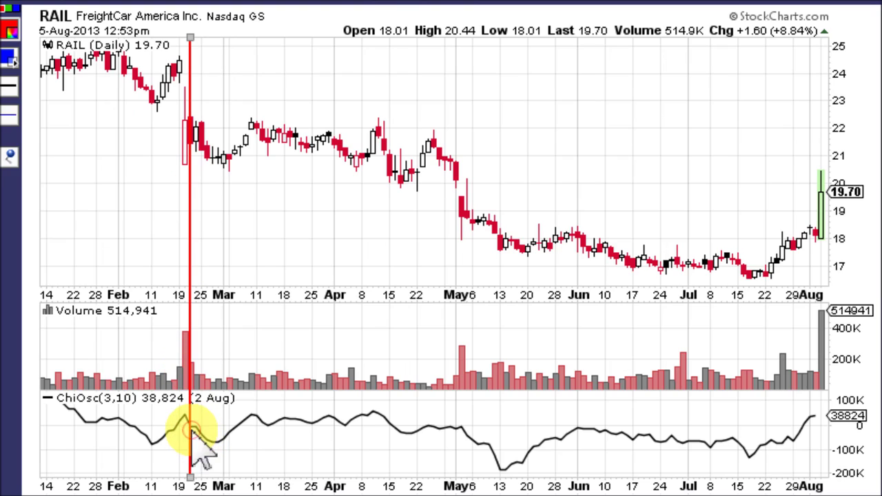
left_click(272, 330)
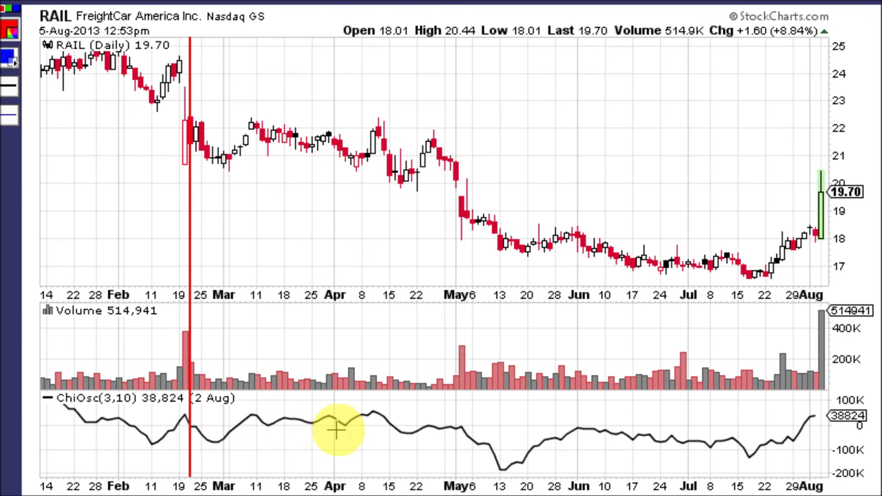
left_click(388, 420)
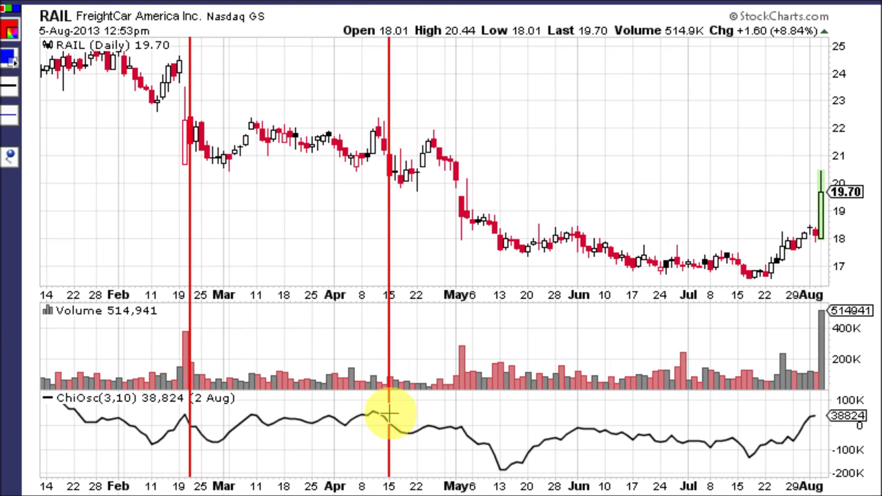
left_click(410, 354)
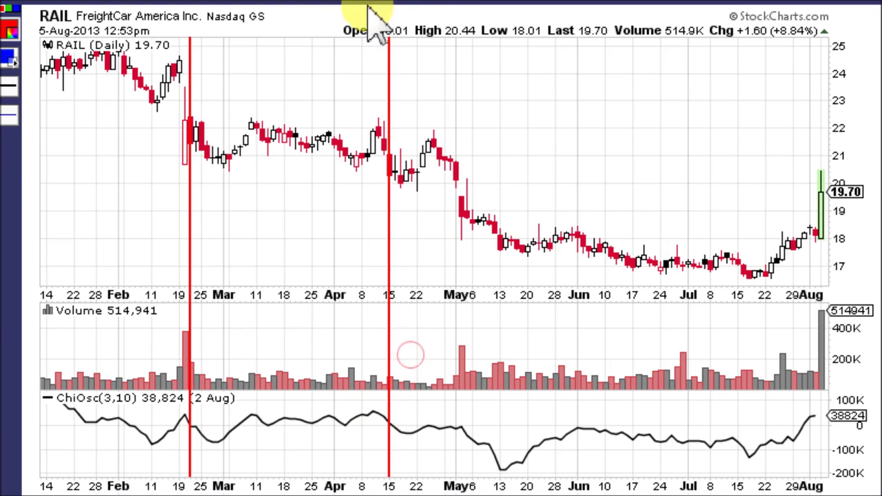
left_click(431, 128)
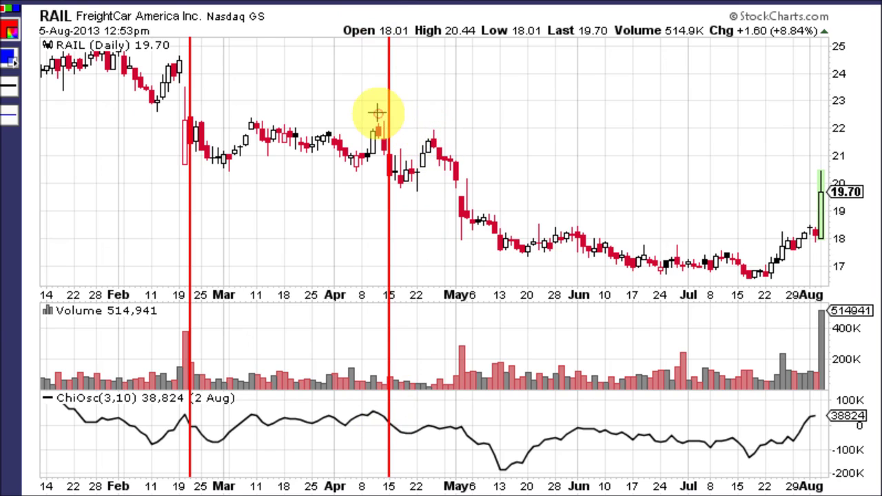
left_click(375, 112)
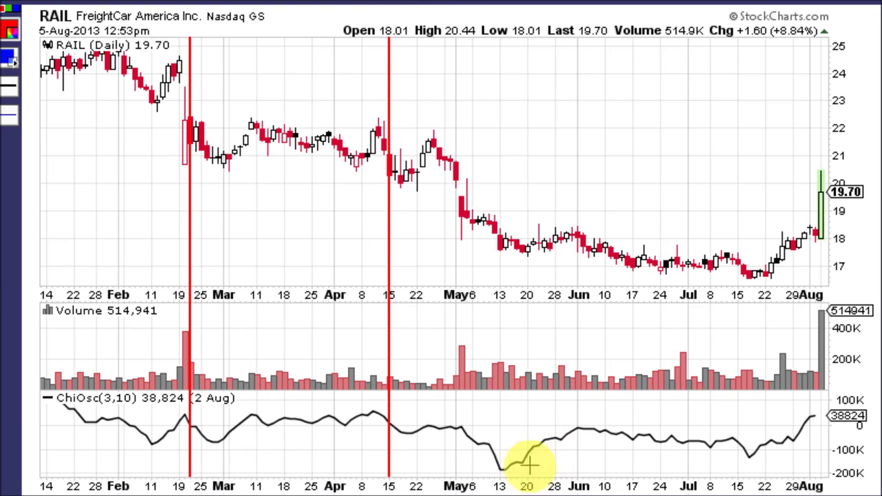
left_click(583, 429)
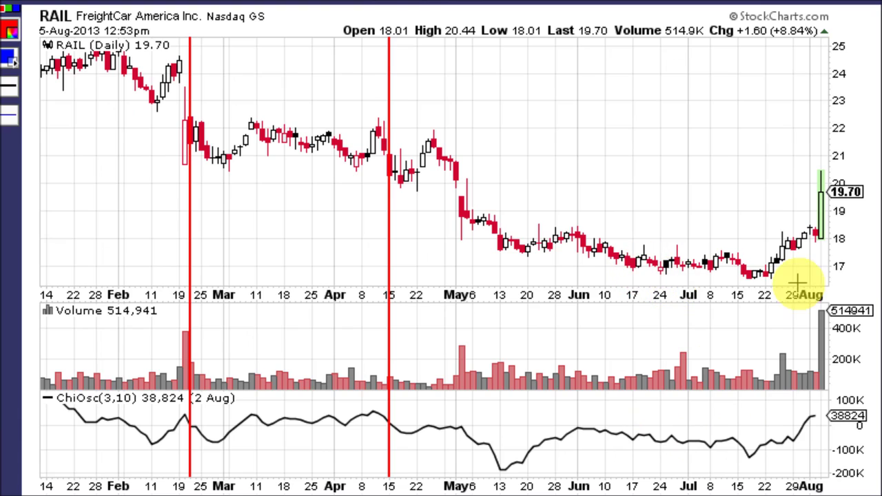
left_click(753, 466)
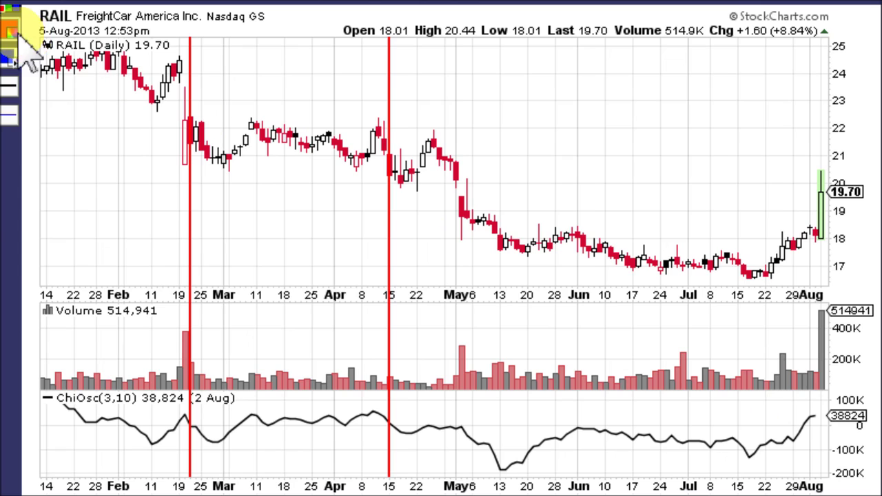
Switch the line colour to green 00CC00 and mark RAIL near 29 Jul
left_click(9, 30)
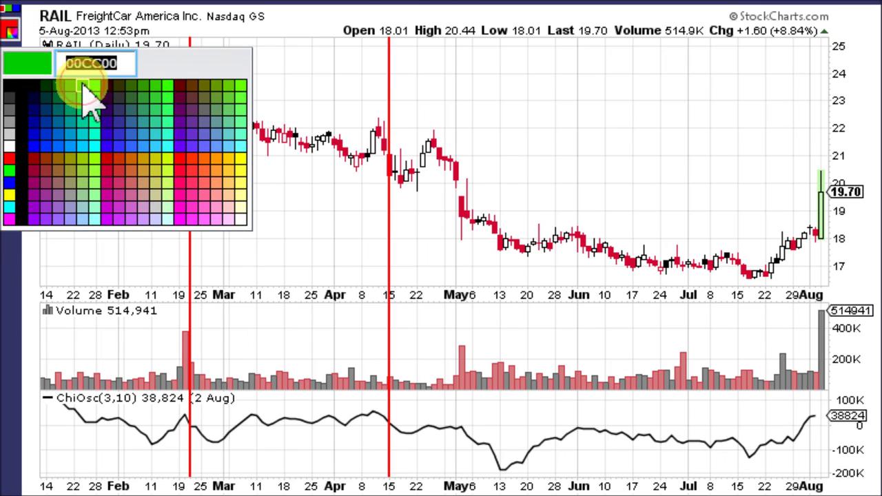
left_click(84, 85)
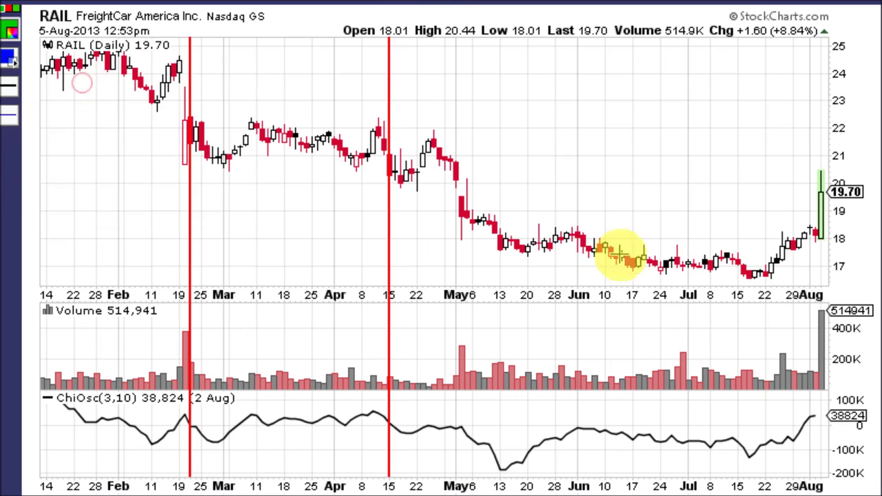
left_click(803, 432)
left_click(765, 176)
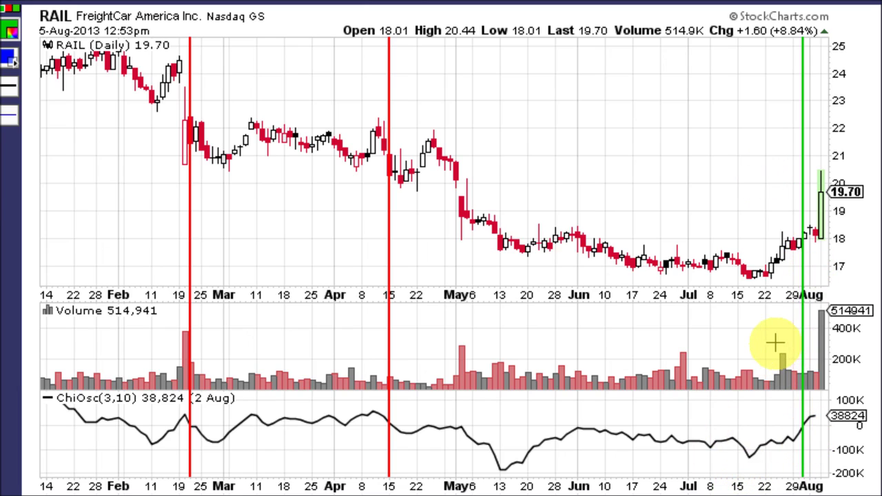
Bring up the SPEX daily chart with its ChiOsc(3,10) panel
left_click(724, 248)
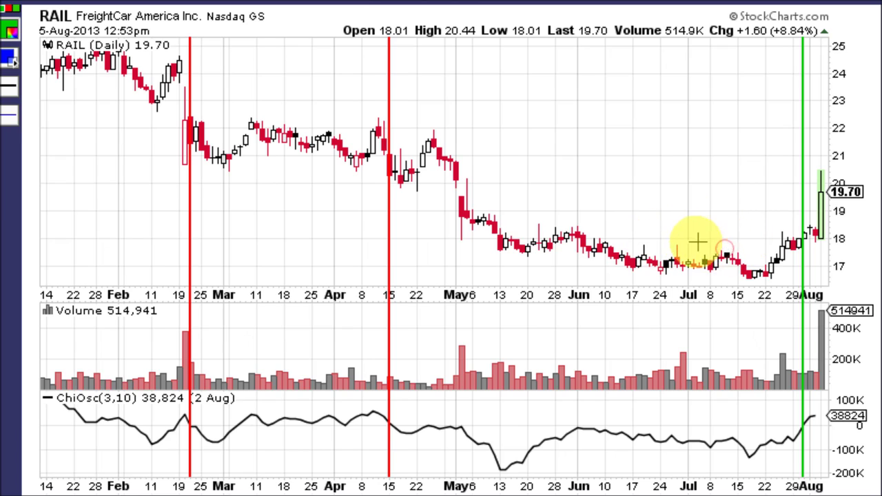
left_click(648, 241)
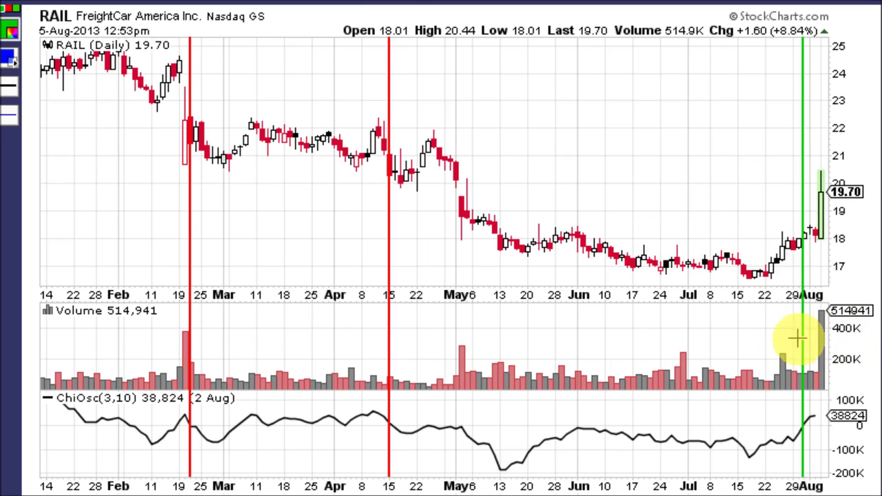
left_click(578, 214)
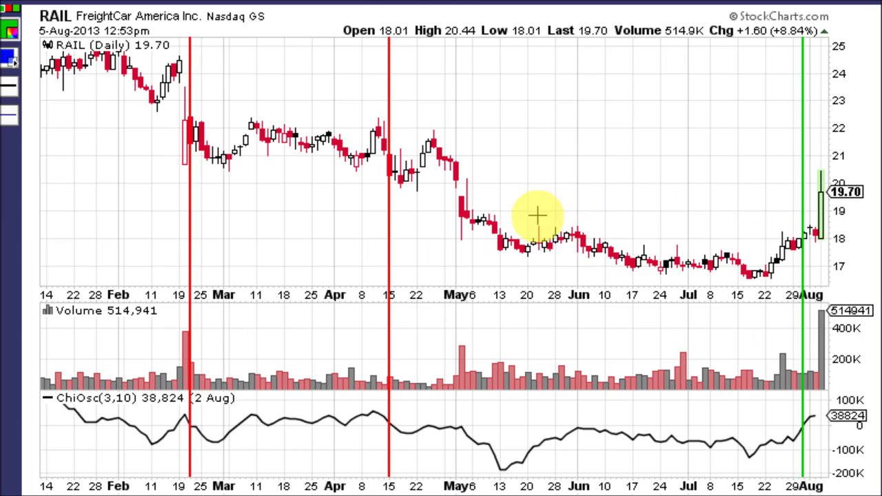
left_click(477, 215)
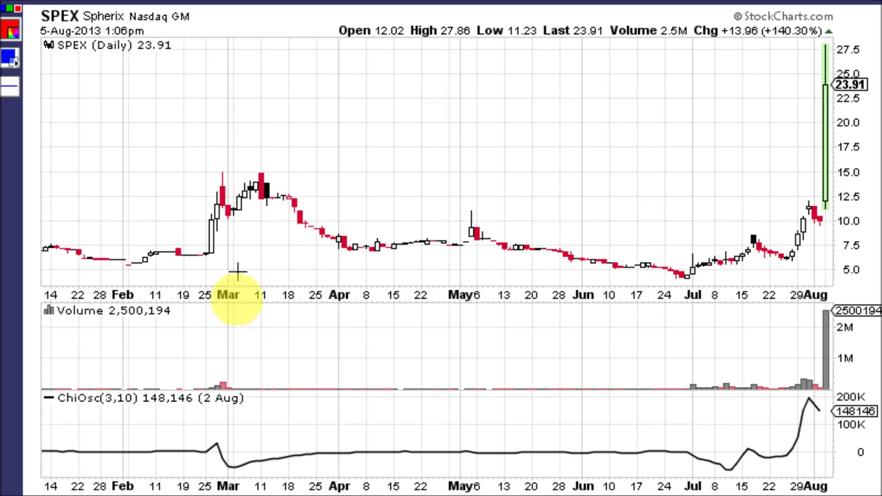
Place a red vertical line on SPEX near 27 Feb at the oscillator peak
left_click(220, 452)
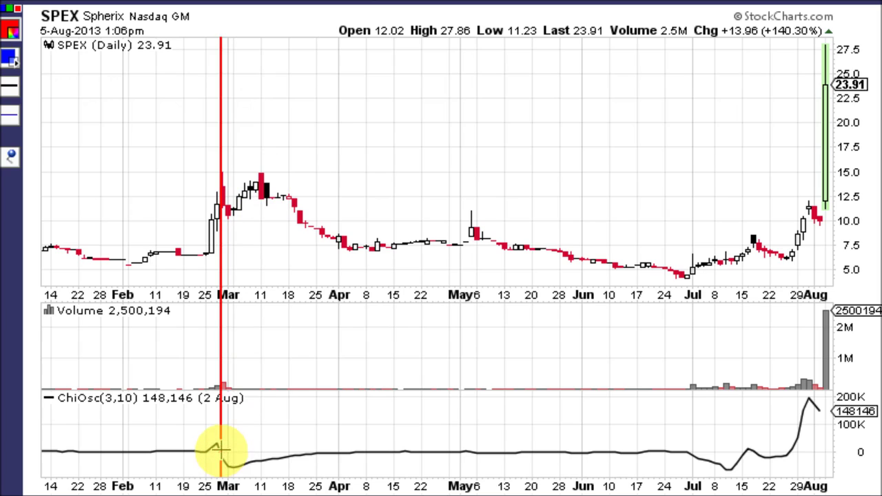
left_click(262, 232)
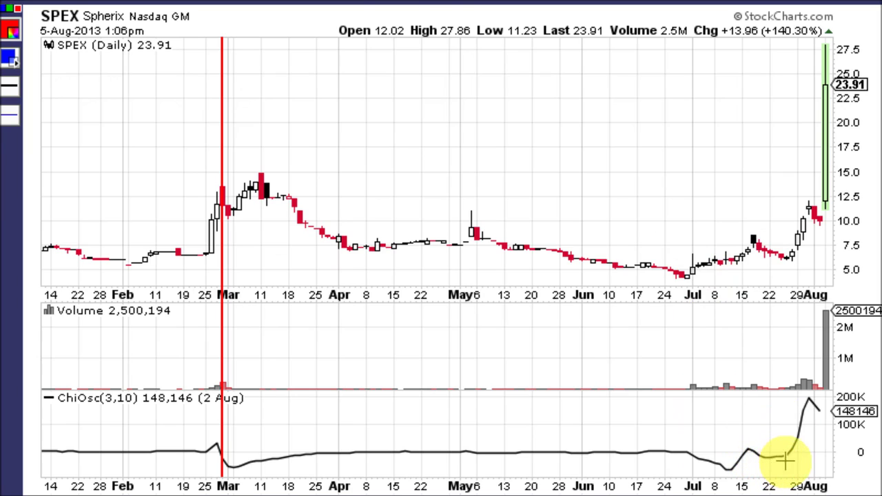
Switch to green 00CC00 and mark SPEX's late-July upturn with a vertical line
left_click(11, 31)
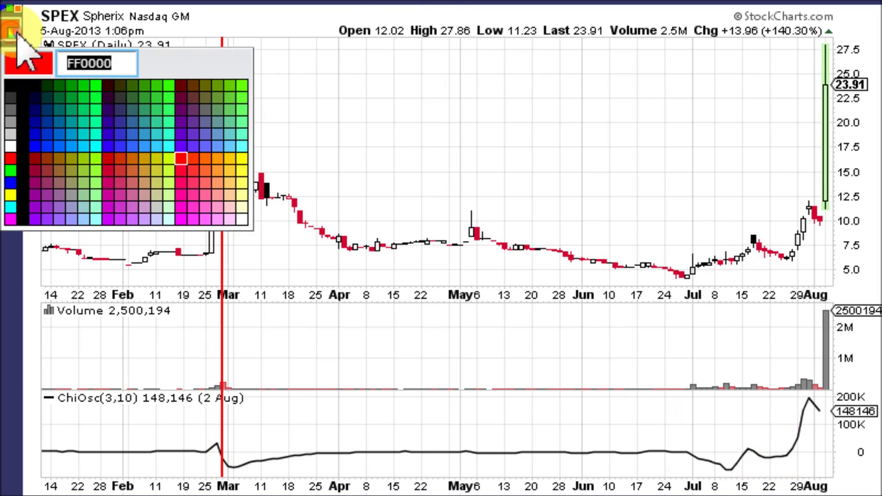
left_click(85, 84)
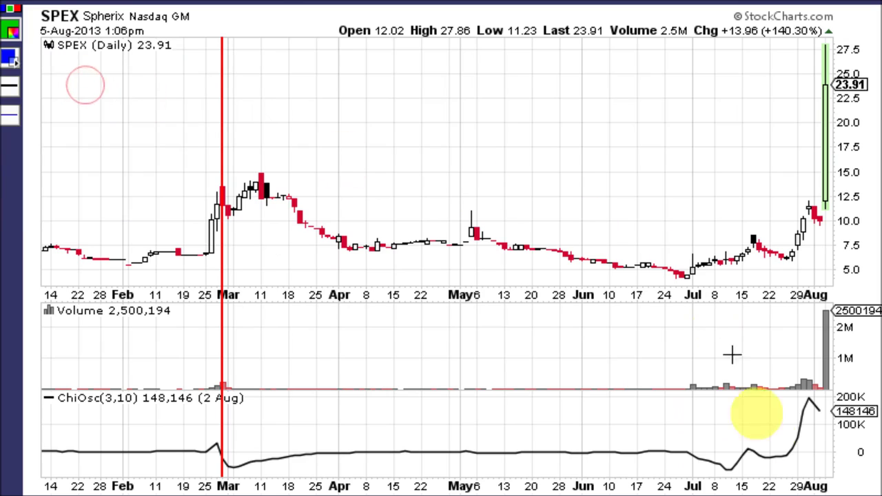
left_click(791, 458)
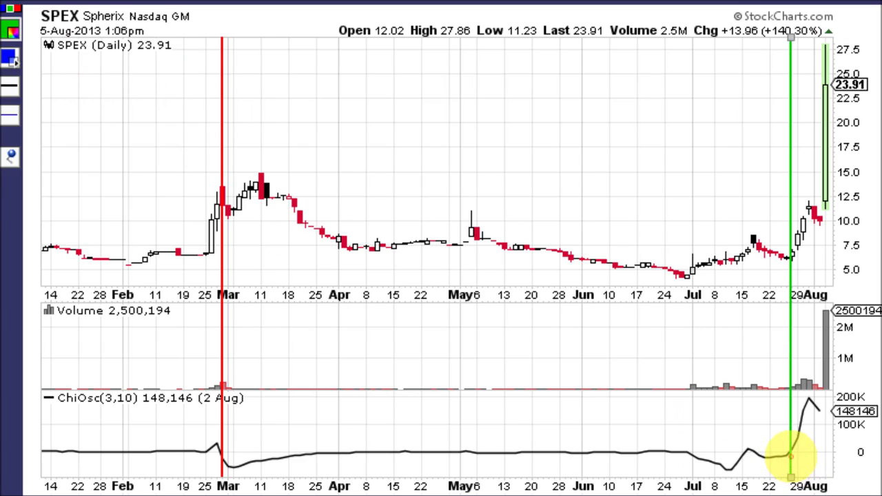
left_click(698, 271)
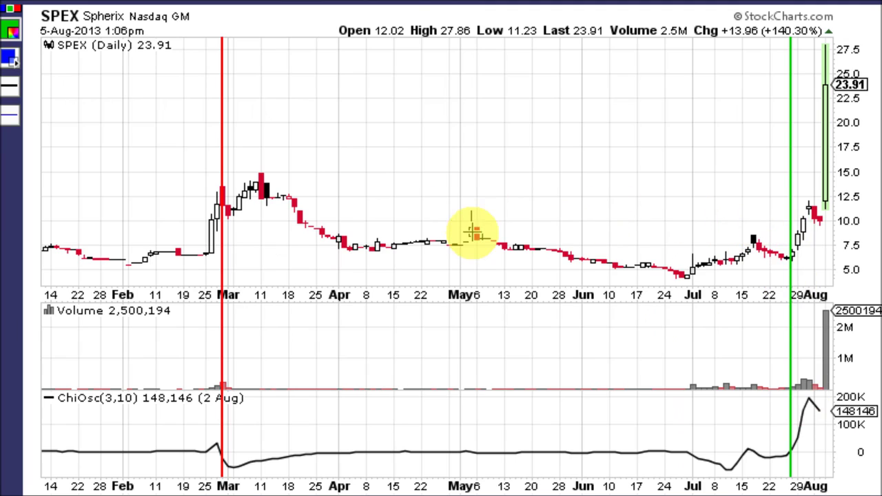
left_click(471, 208)
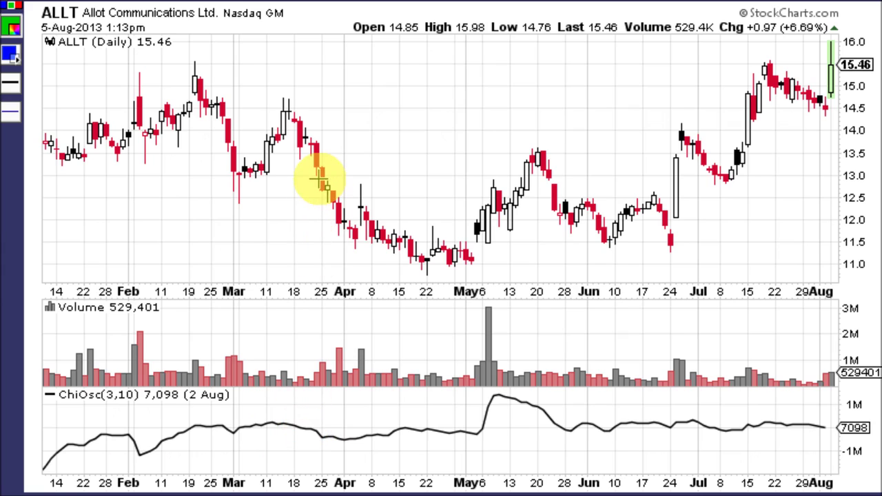
Place green vertical lines on ALLT at about 7 May, 28 May, 10 Jun and 15 Jul
left_click(482, 432)
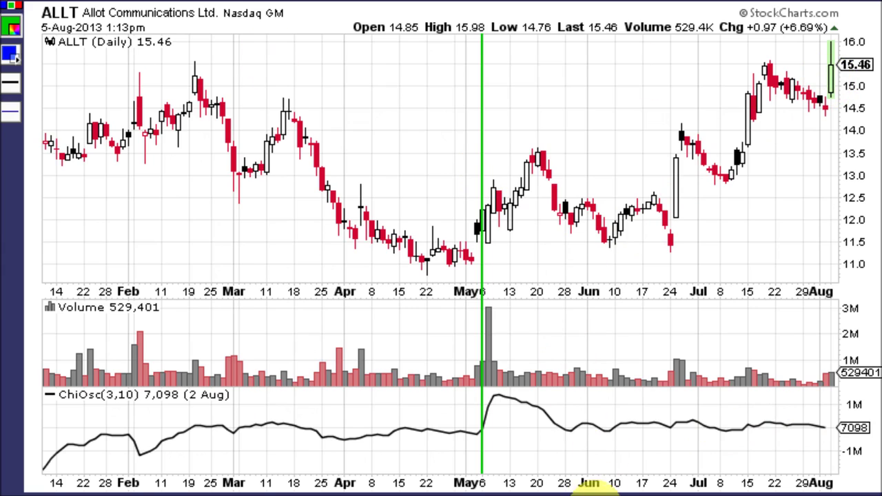
left_click(573, 433)
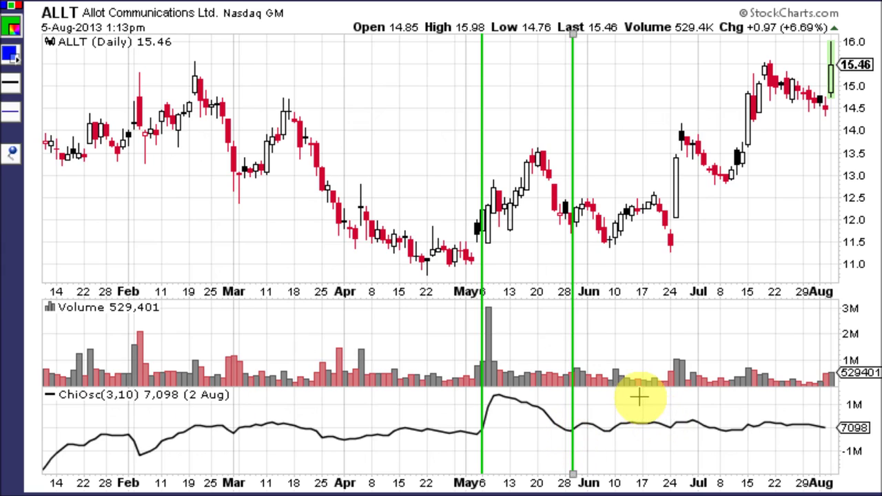
left_click(615, 434)
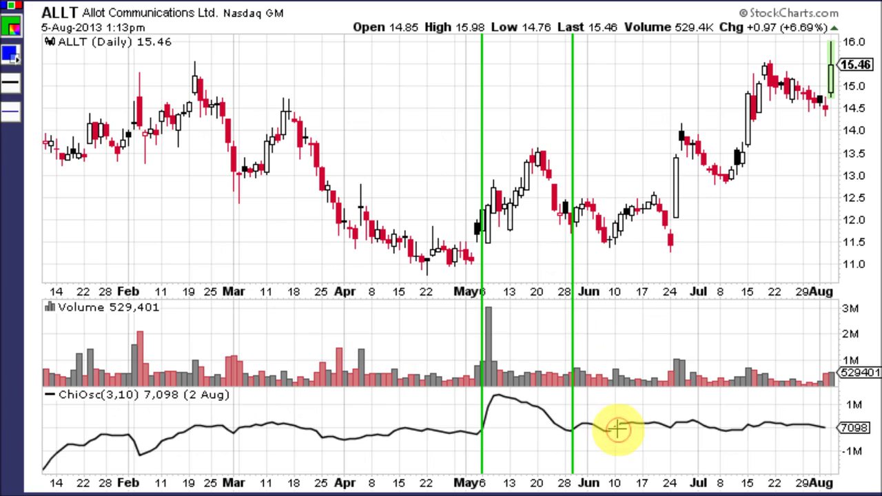
left_click(616, 427)
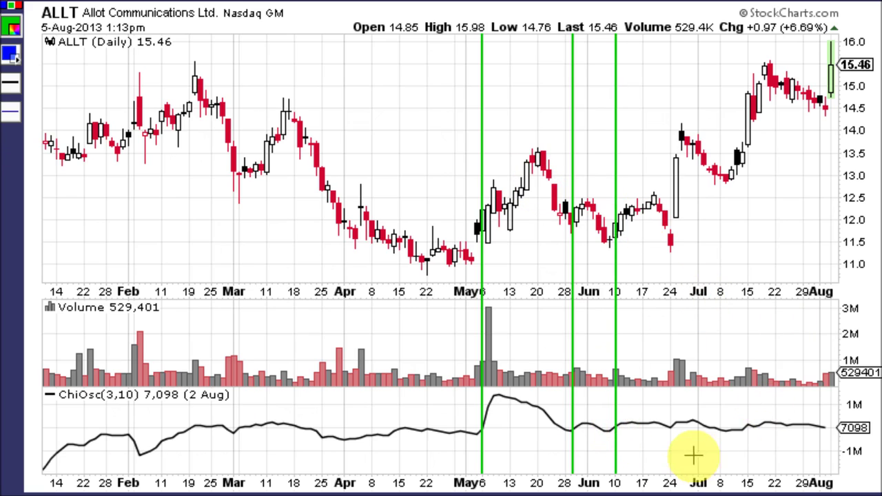
left_click(744, 433)
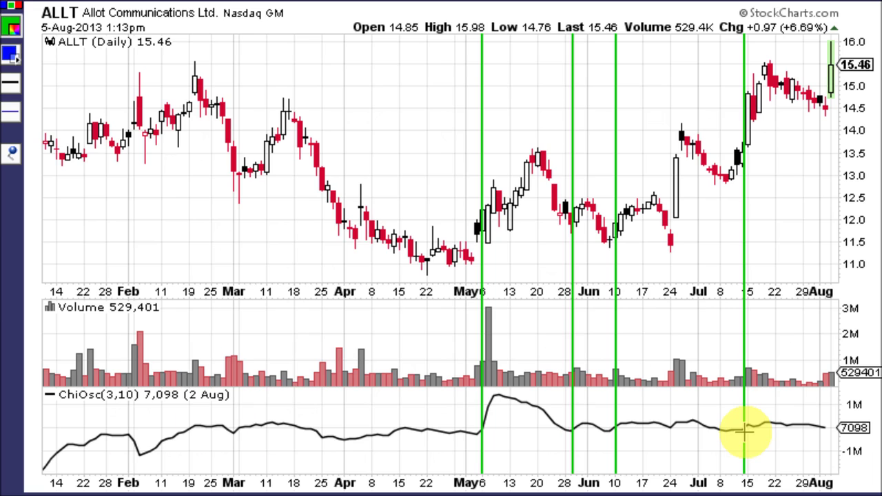
left_click(760, 93)
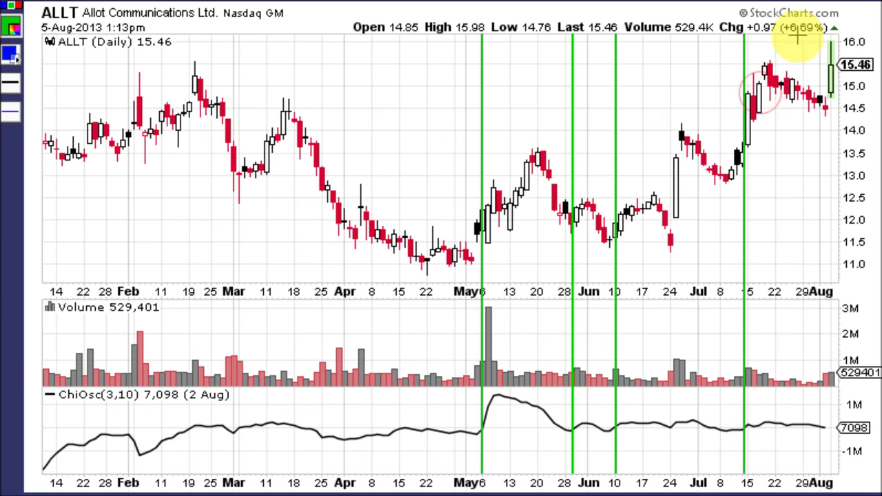